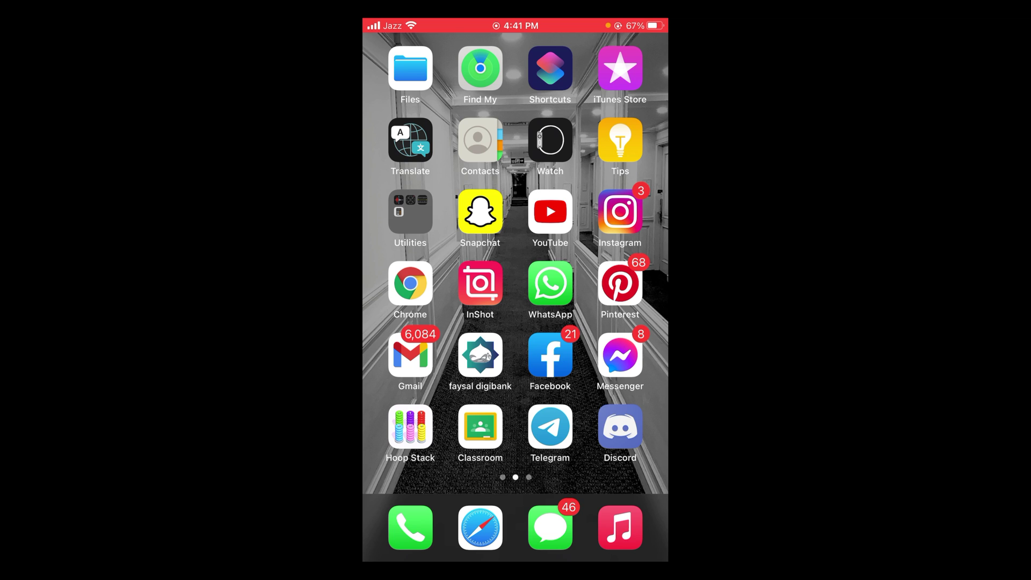
Launch Instagram, refresh the Direct inbox, and reveal quick actions on the amna collection chat
left_click(620, 212)
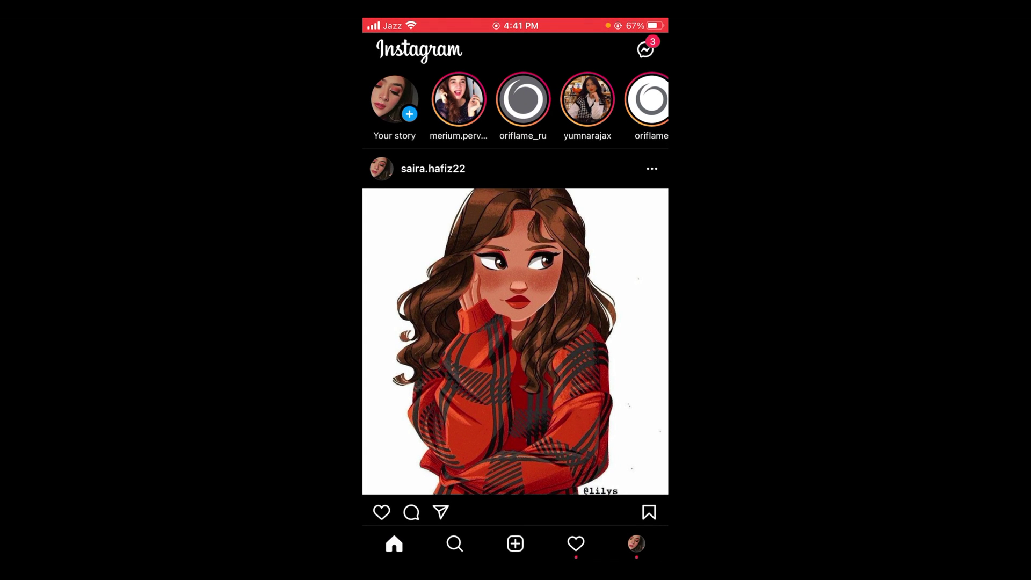
left_click(645, 50)
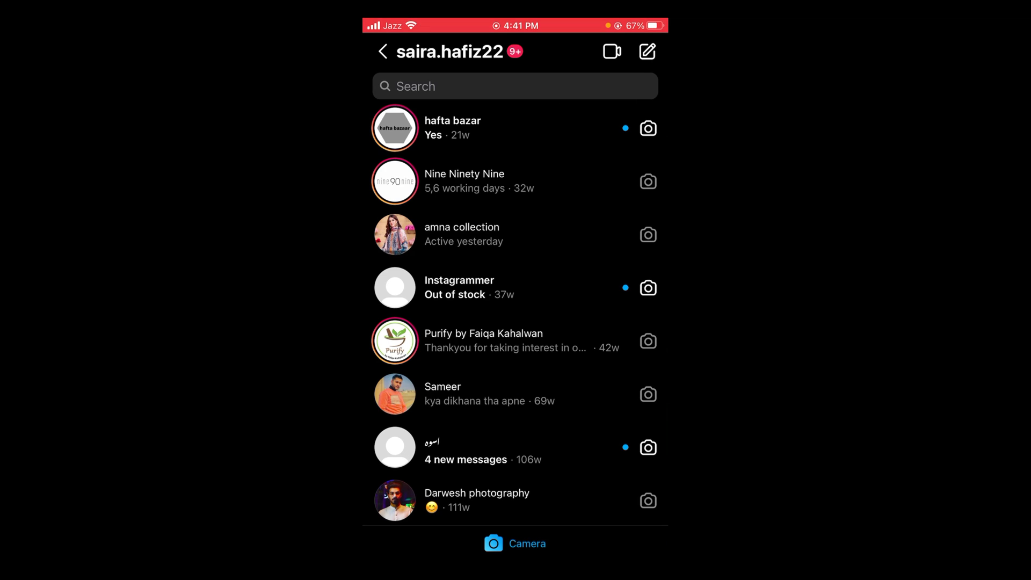
left_click_drag(517, 243, 516, 291)
mouse_move(564, 234)
left_mouse_down()
mouse_move(446, 235)
mouse_move(564, 235)
left_mouse_up()
left_click(382, 52)
Go from the profile's options menu into Settings, then the Account settings page
left_click(637, 544)
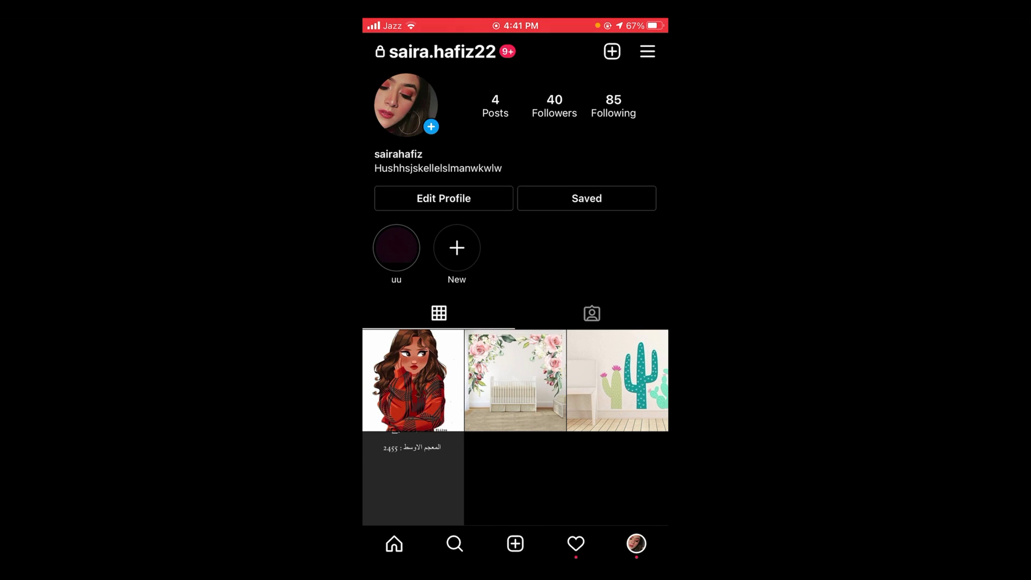
left_click(647, 52)
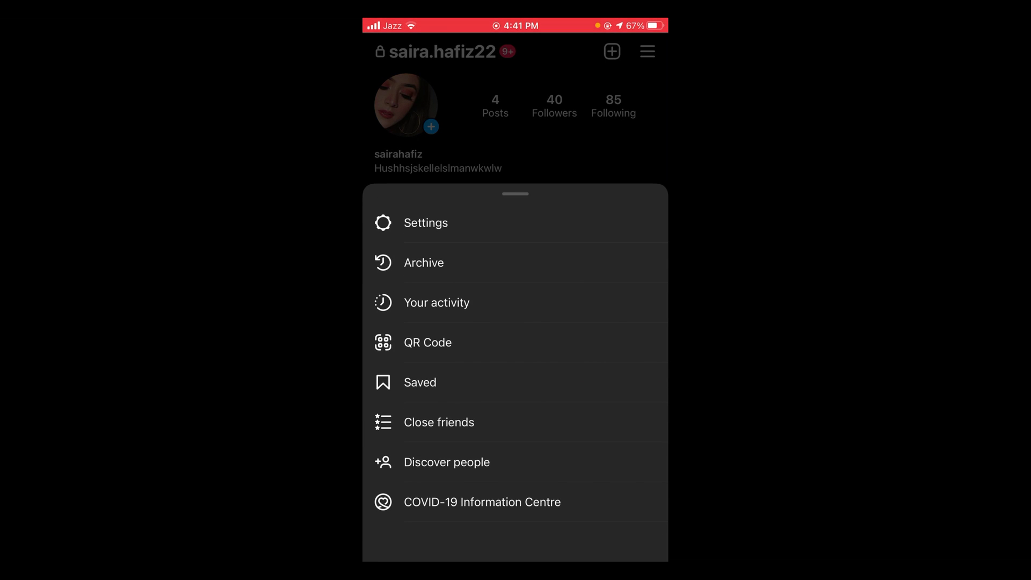
left_click(425, 223)
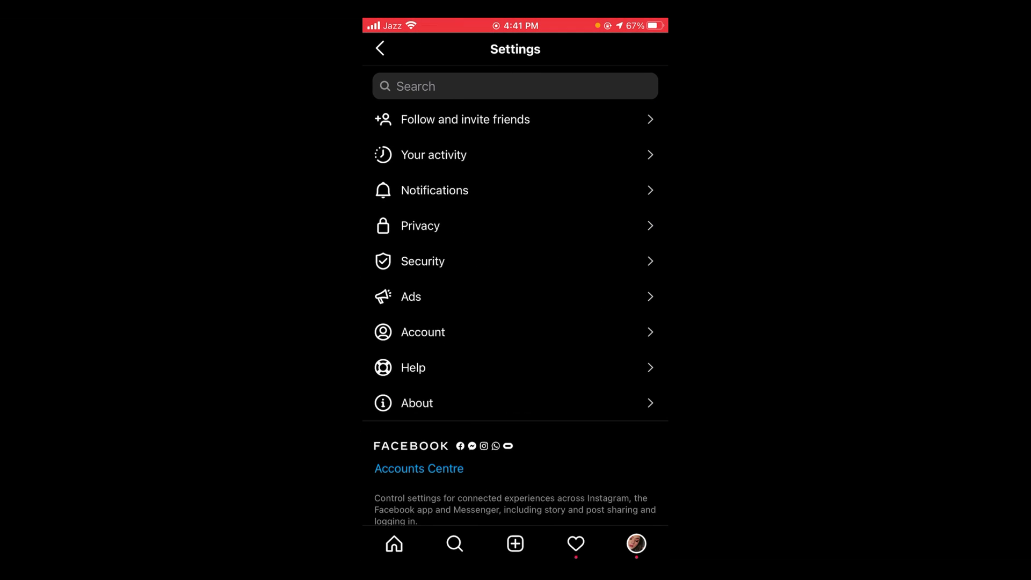
left_click(423, 332)
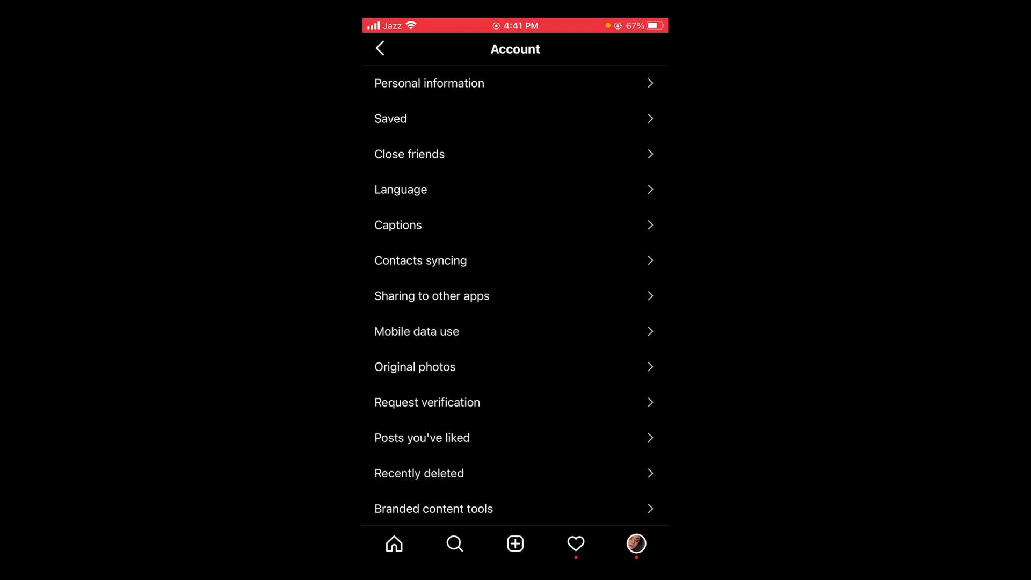
scroll(516, 290, "down", 3)
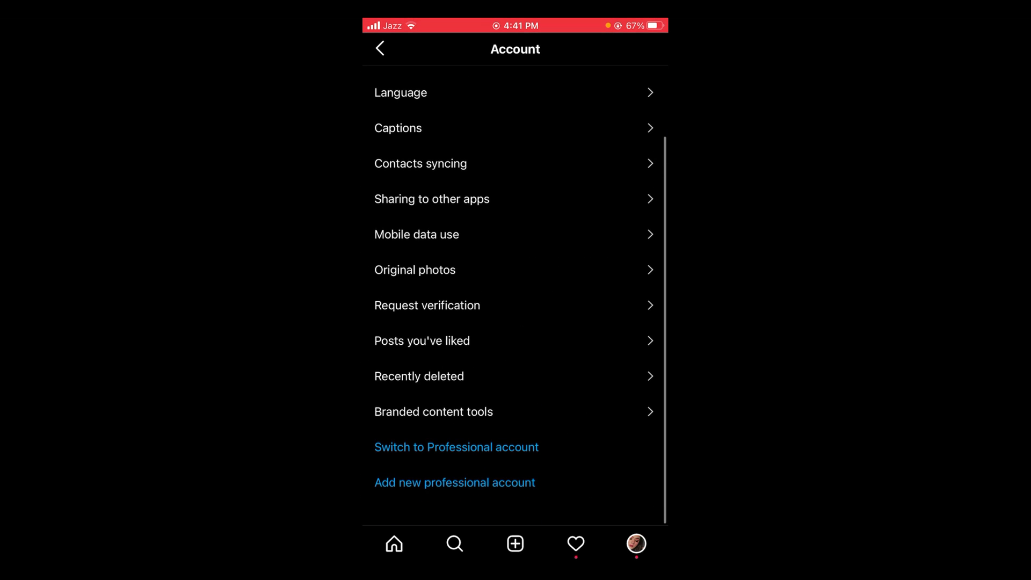
Start the professional account switch and continue through the introduction and contact pages
left_click(456, 447)
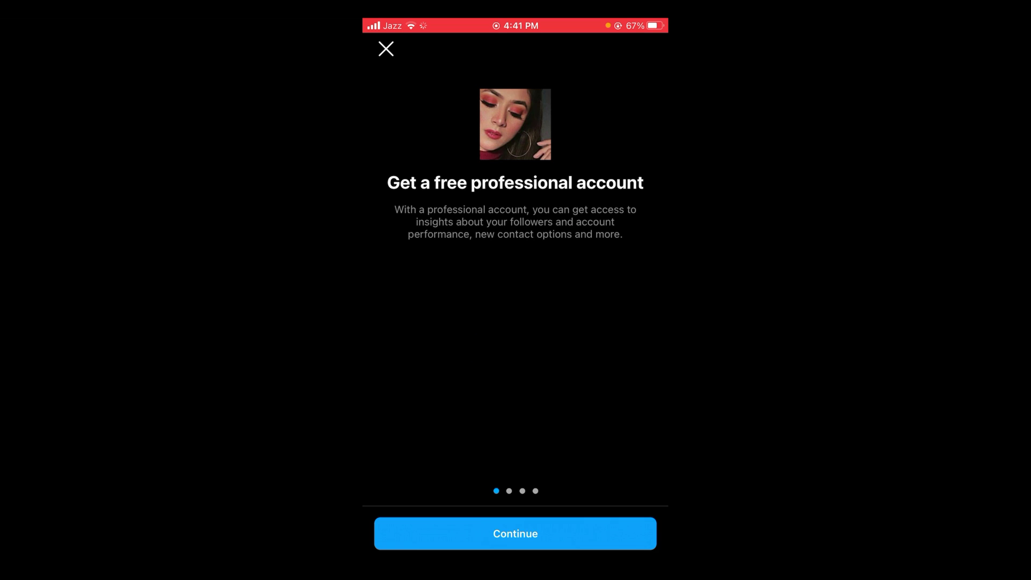
left_click(516, 533)
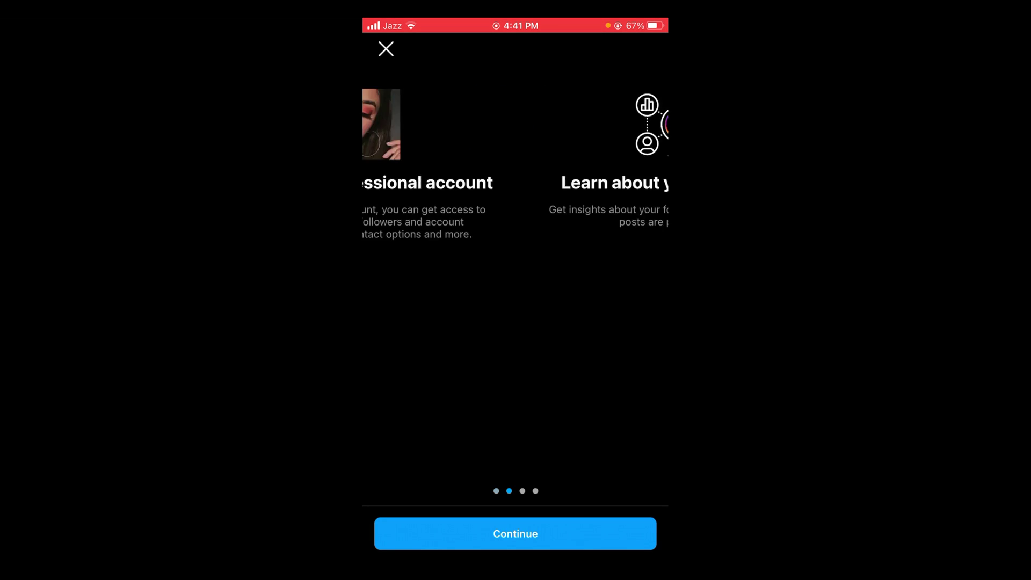
left_click(516, 534)
left_click(515, 533)
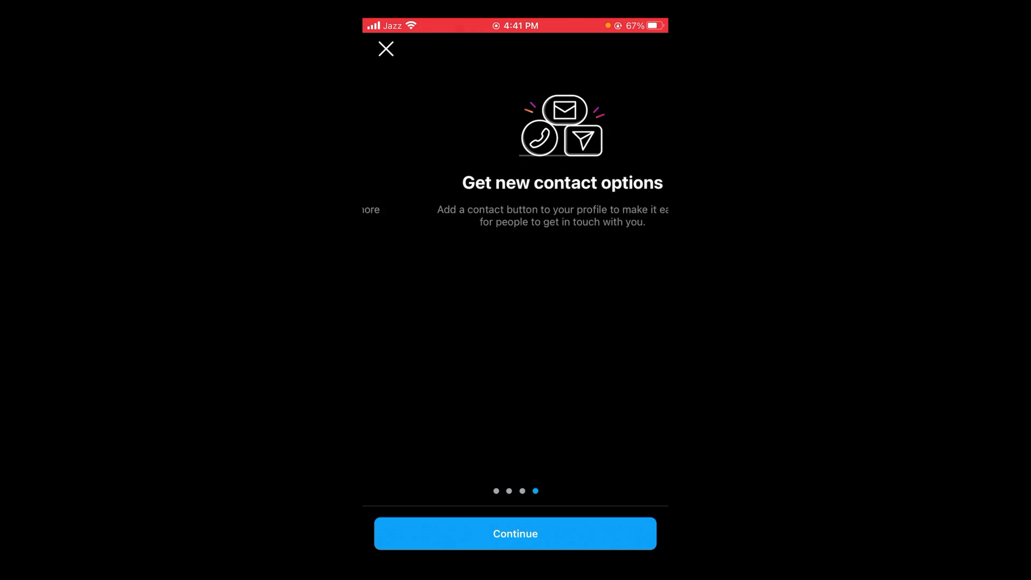
left_click(515, 533)
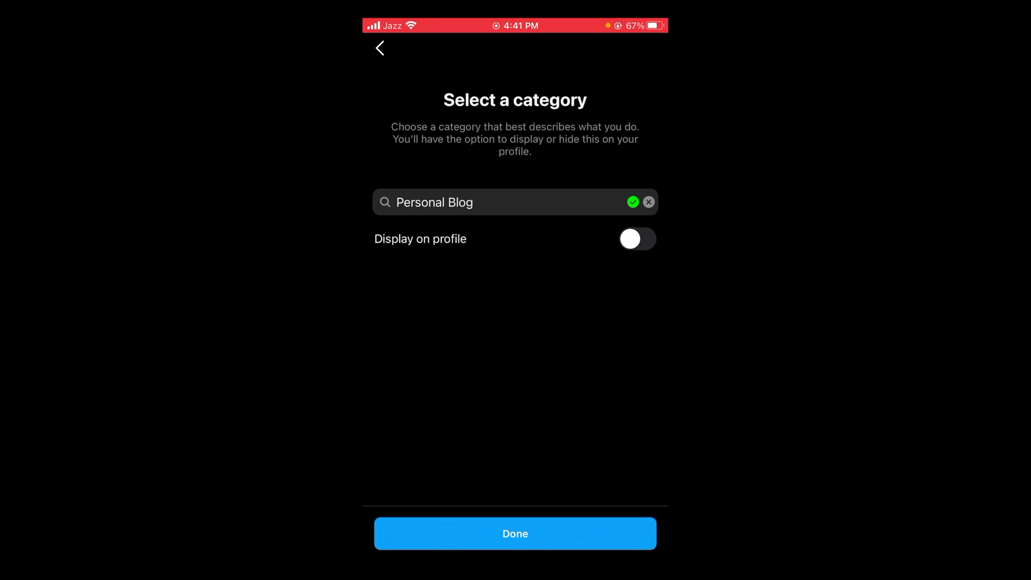
Choose Personal Blog as the account category and confirm it
left_click(515, 202)
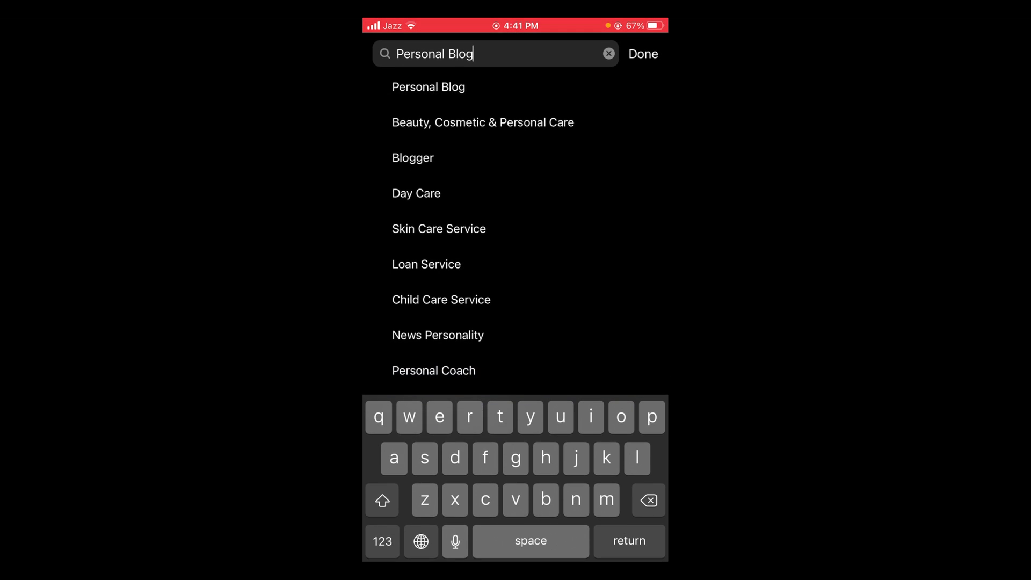
scroll(516, 282, "down", 1)
left_click(429, 86)
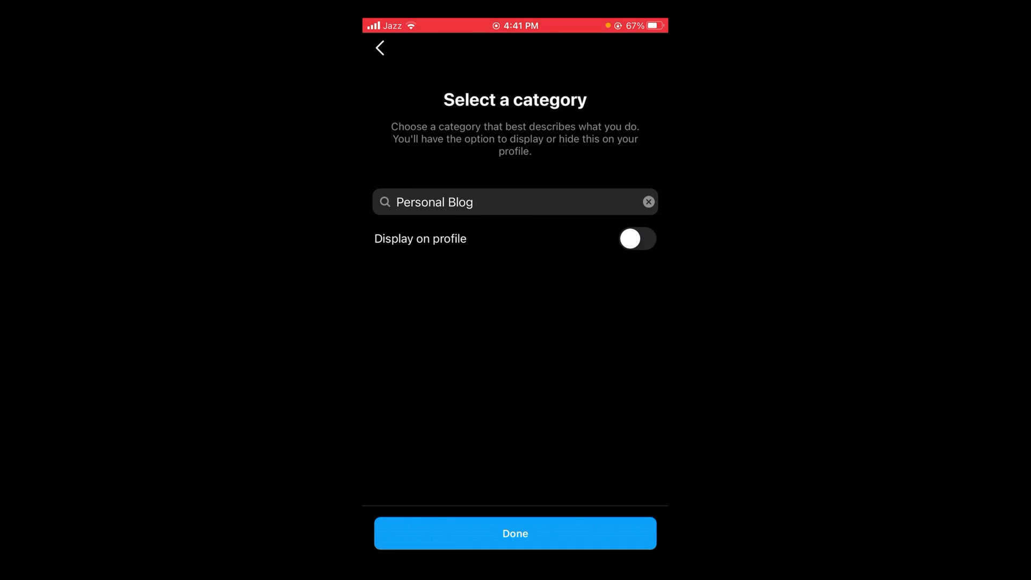
left_click(516, 534)
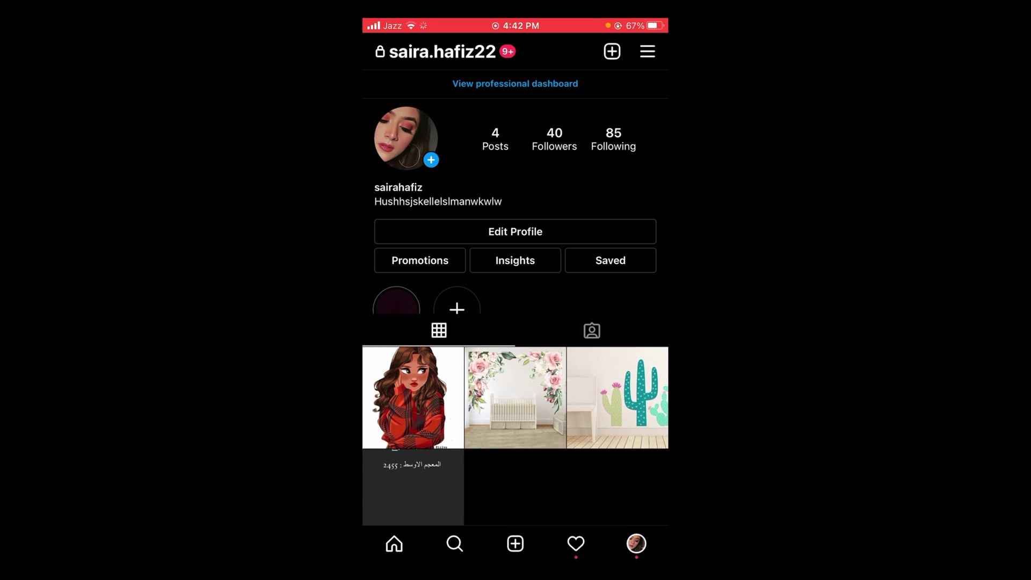
Return to the Direct inbox and enter conversation selection mode
left_click(394, 544)
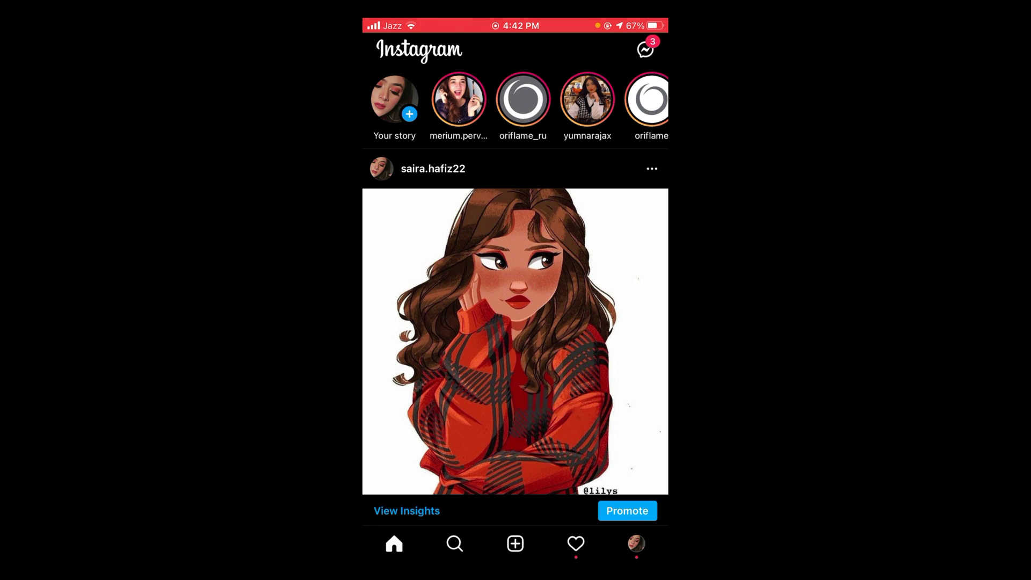
left_click(645, 46)
left_click(611, 50)
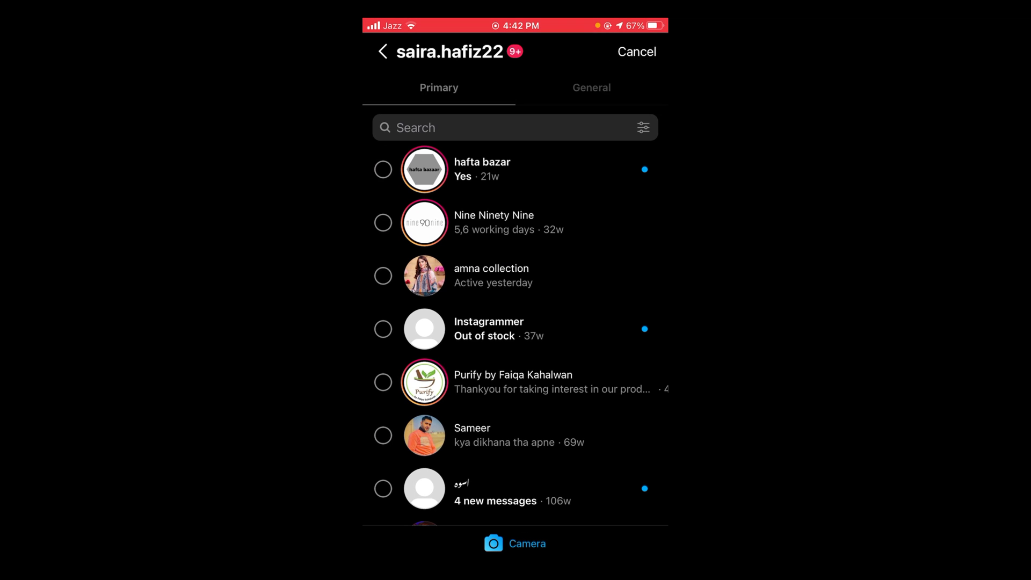
left_click(636, 51)
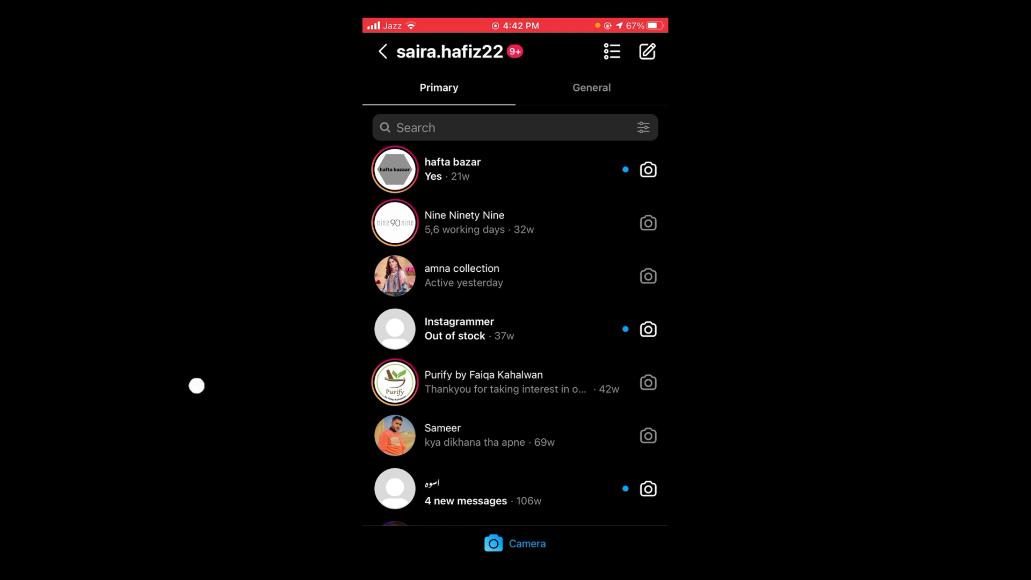
left_click(611, 51)
Mark nine chats, including hafta bazar, amna collection and Purify, and request their deletion
left_click(515, 170)
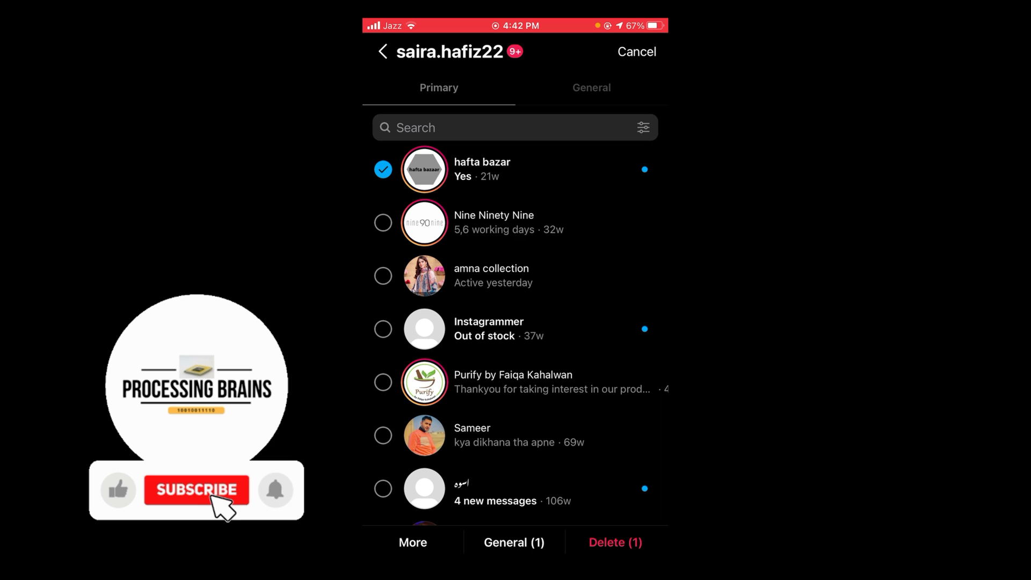
left_click(516, 223)
left_click(515, 276)
left_click(516, 328)
left_click(515, 382)
left_click(515, 435)
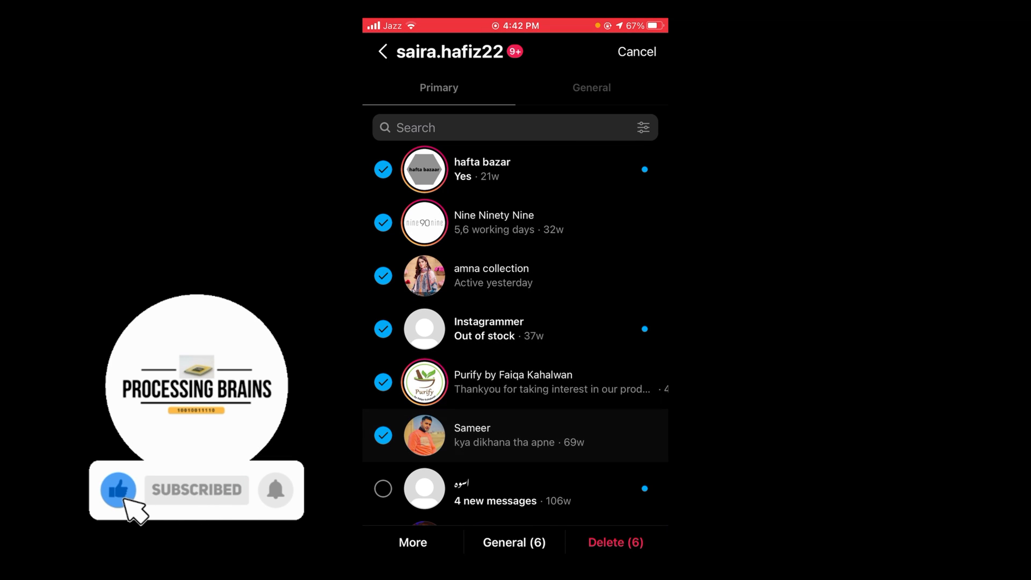
left_click(516, 488)
scroll(516, 322, "down", 2)
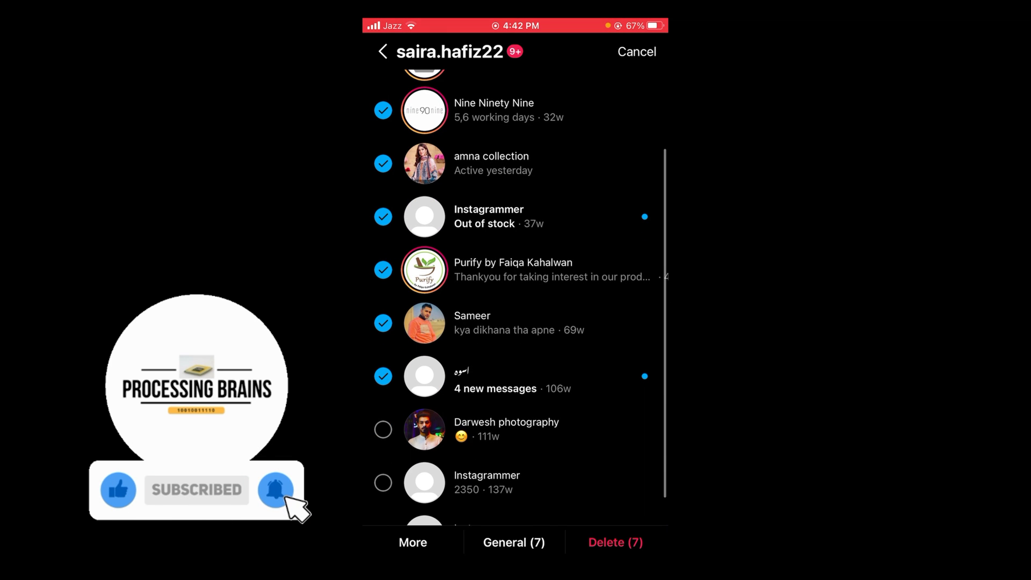
left_click(516, 428)
left_click(515, 482)
left_click(616, 542)
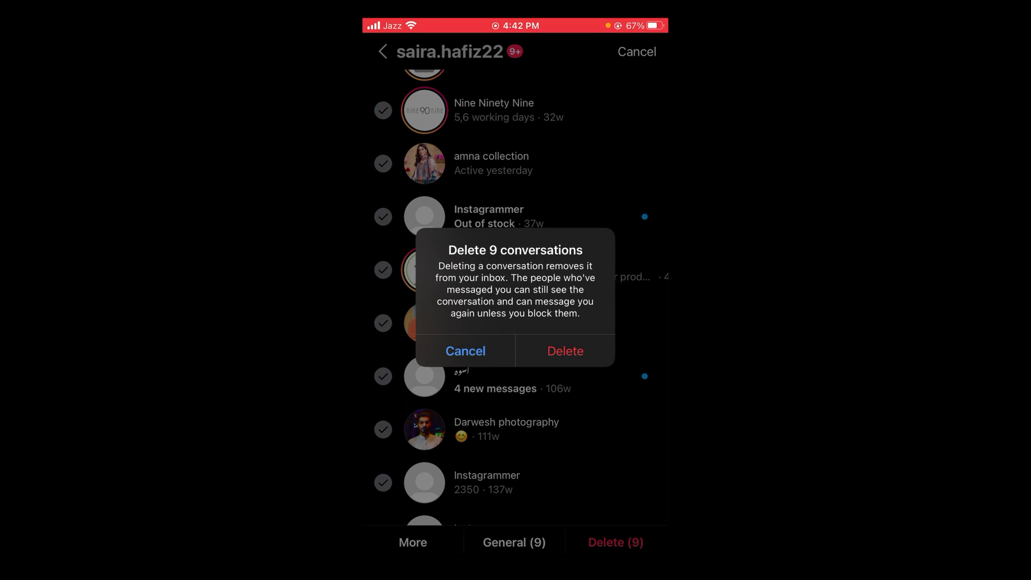